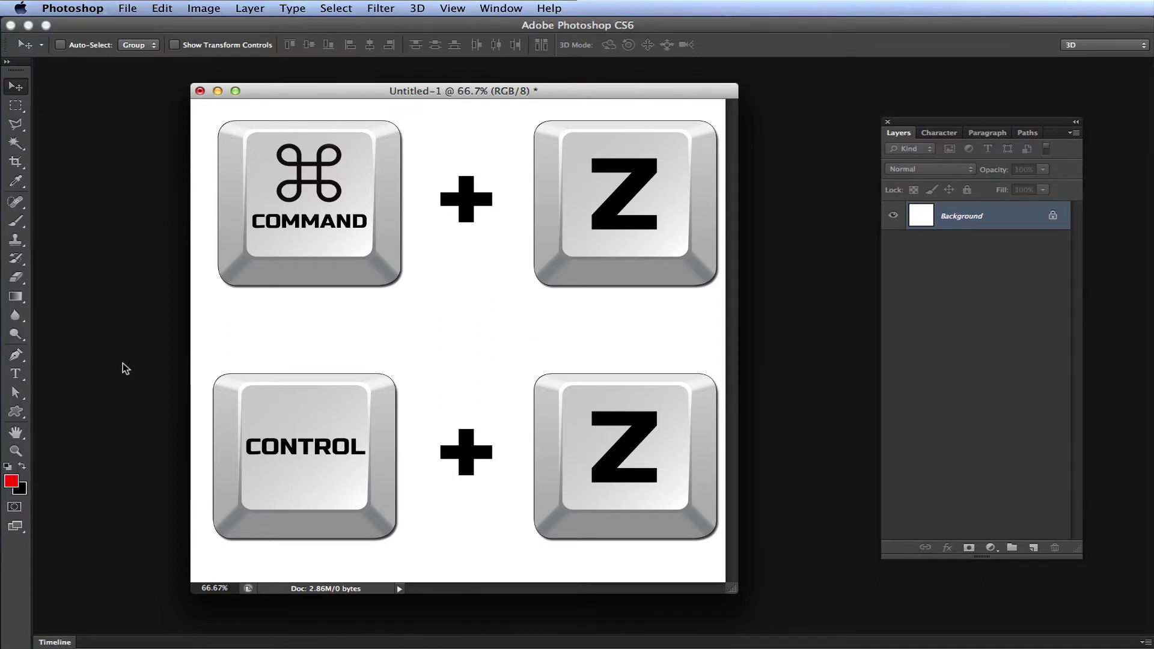
# Draw a red paw print custom shape across the canvas centre, then undo it.
pyautogui.press('u')
pyautogui.click(613, 45)
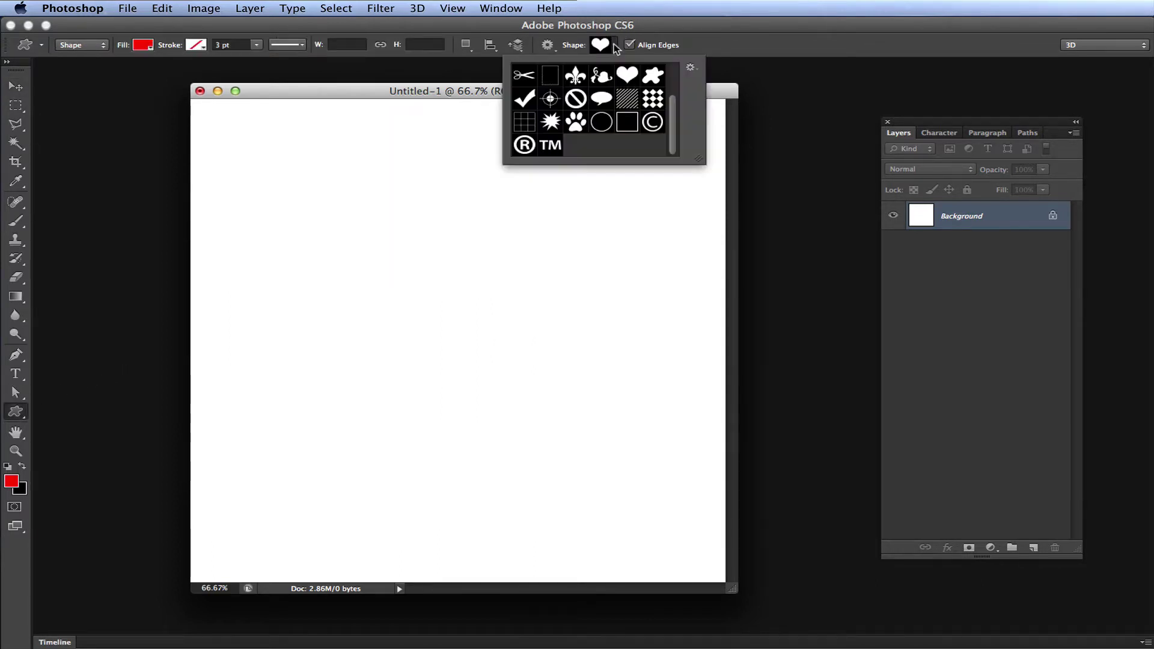
pyautogui.click(576, 122)
pyautogui.moveTo(308, 172); pyautogui.dragTo(568, 439)
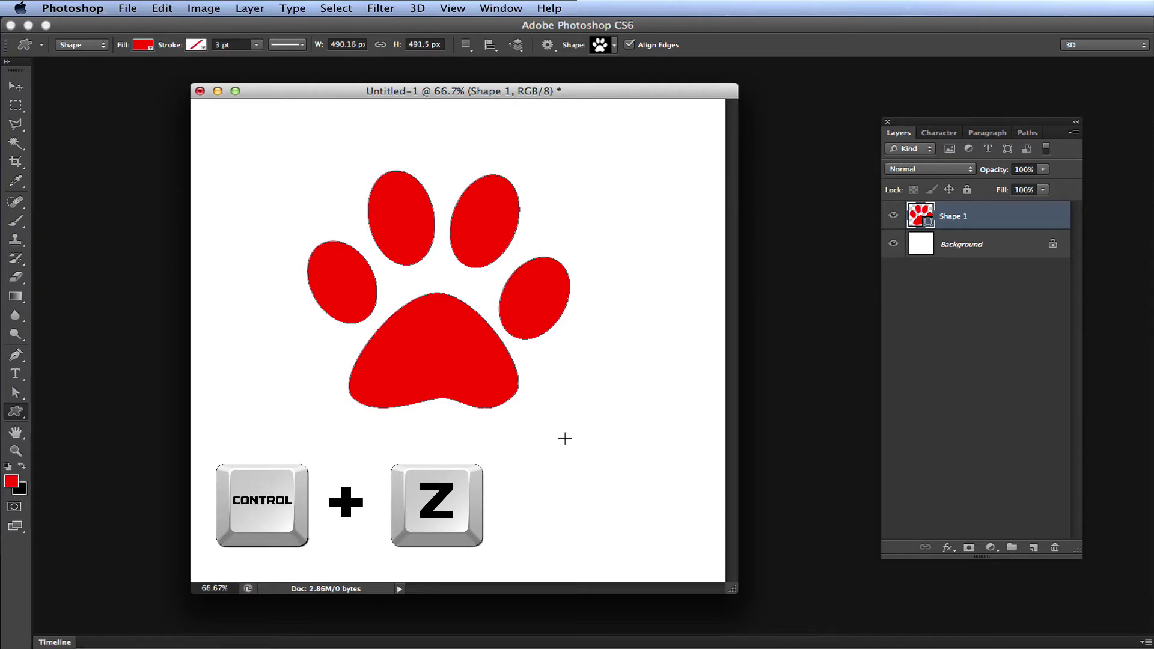
pyautogui.hotkey('ctrl', 'z')
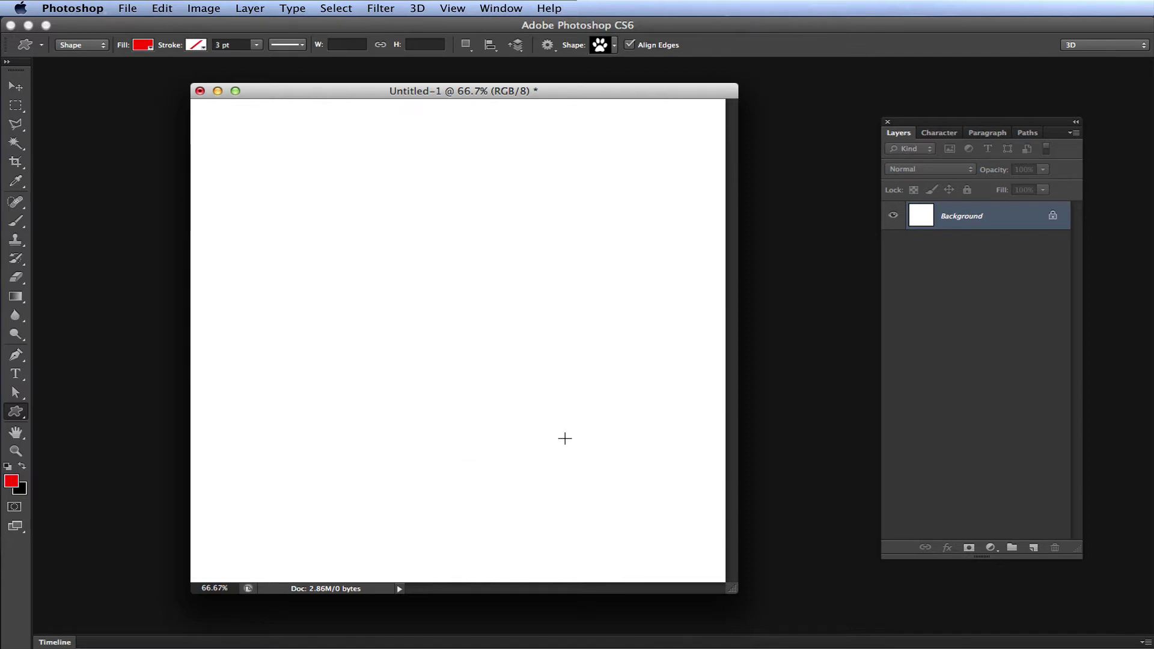
# Redo the red paw print so it returns on its Shape 1 layer.
pyautogui.hotkey('ctrl', 'z')
pyautogui.hotkey('ctrl', 'z')
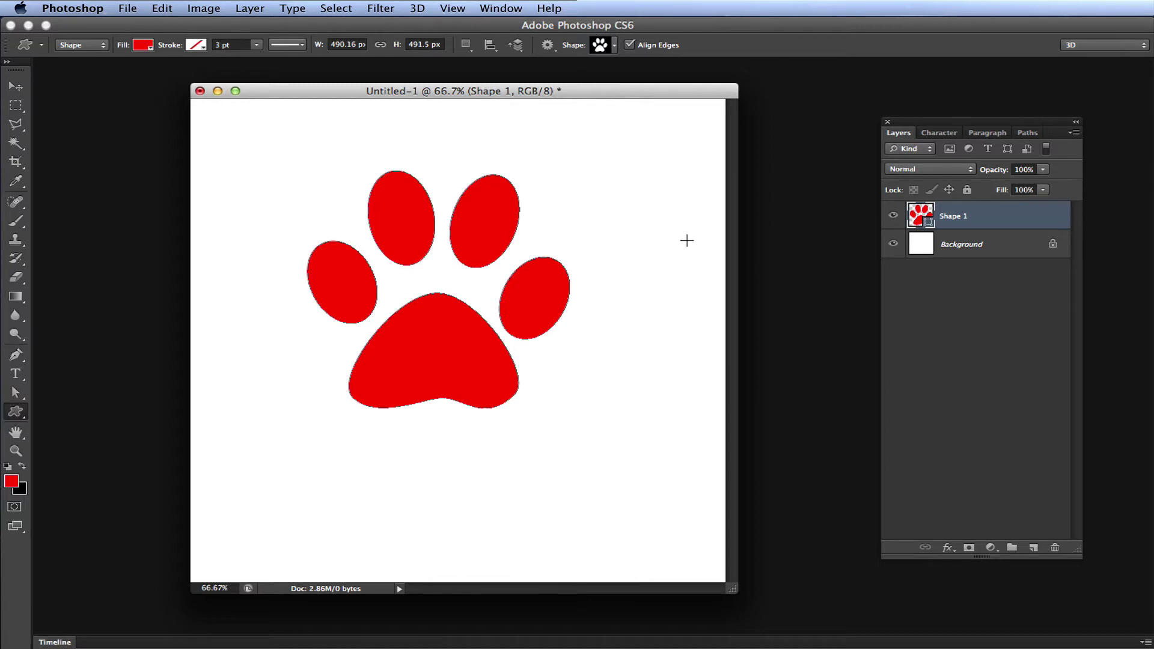
# Draw a red checkmark at lower right, a heart at upper right, and scissors at top left.
pyautogui.click(614, 45)
pyautogui.click(526, 103)
pyautogui.moveTo(497, 510); pyautogui.dragTo(657, 312)
pyautogui.click(614, 44)
pyautogui.click(622, 80)
pyautogui.moveTo(578, 179); pyautogui.dragTo(691, 276)
pyautogui.click(614, 45)
pyautogui.click(524, 75)
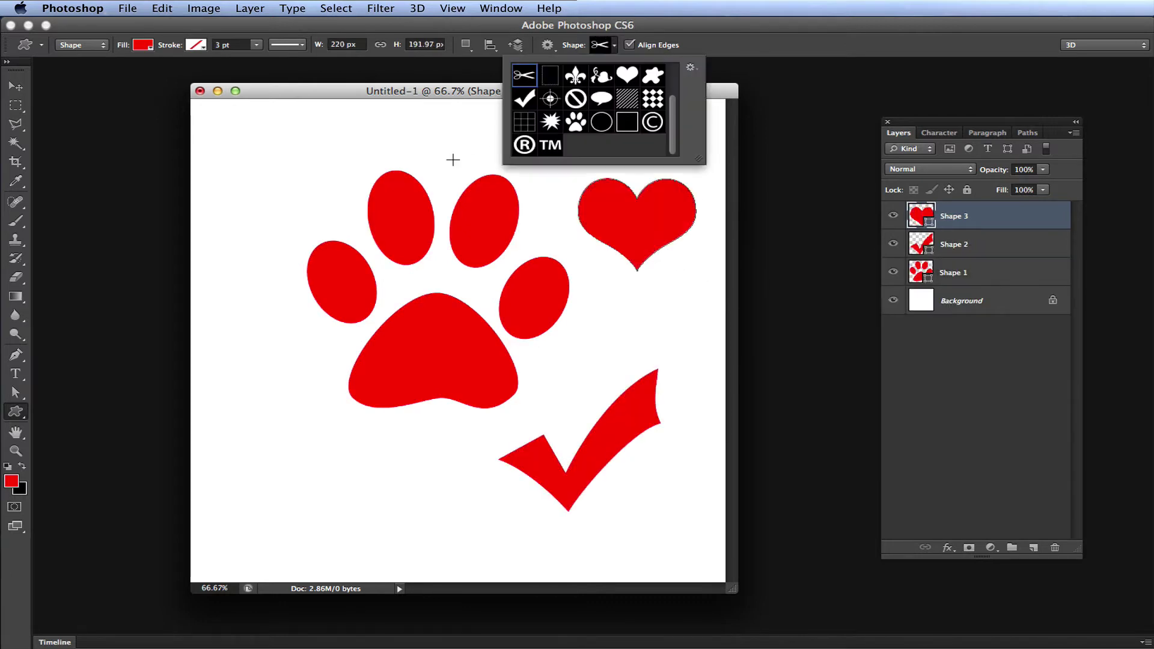
pyautogui.click(220, 127)
pyautogui.moveTo(221, 126); pyautogui.dragTo(360, 202)
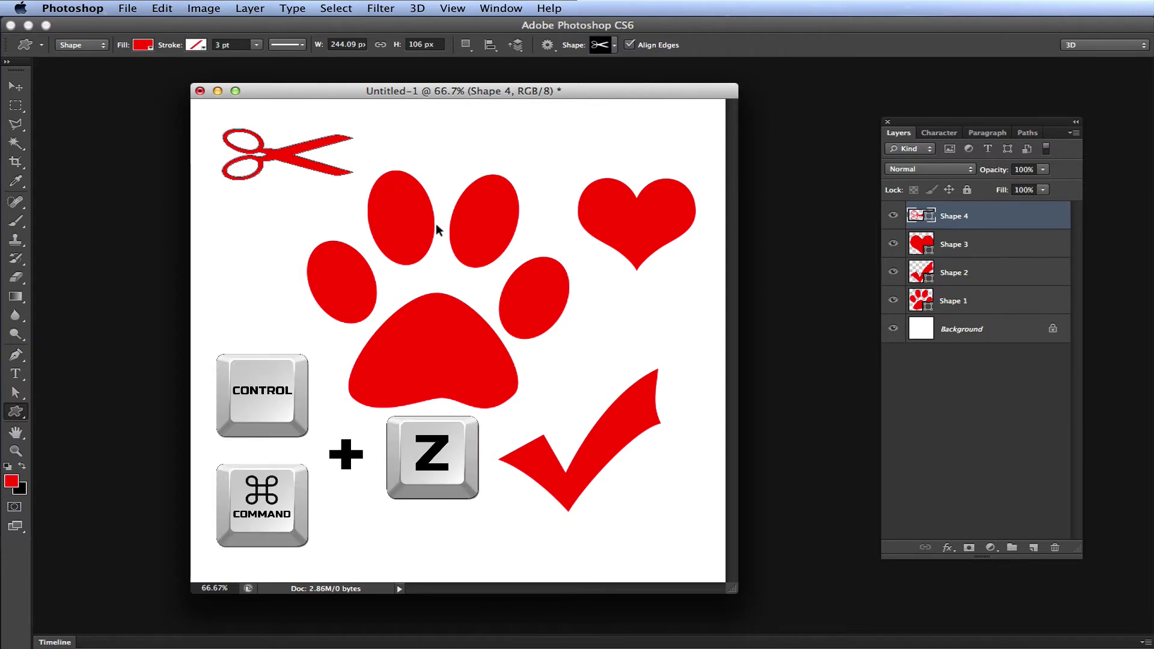
pyautogui.press('super+z')
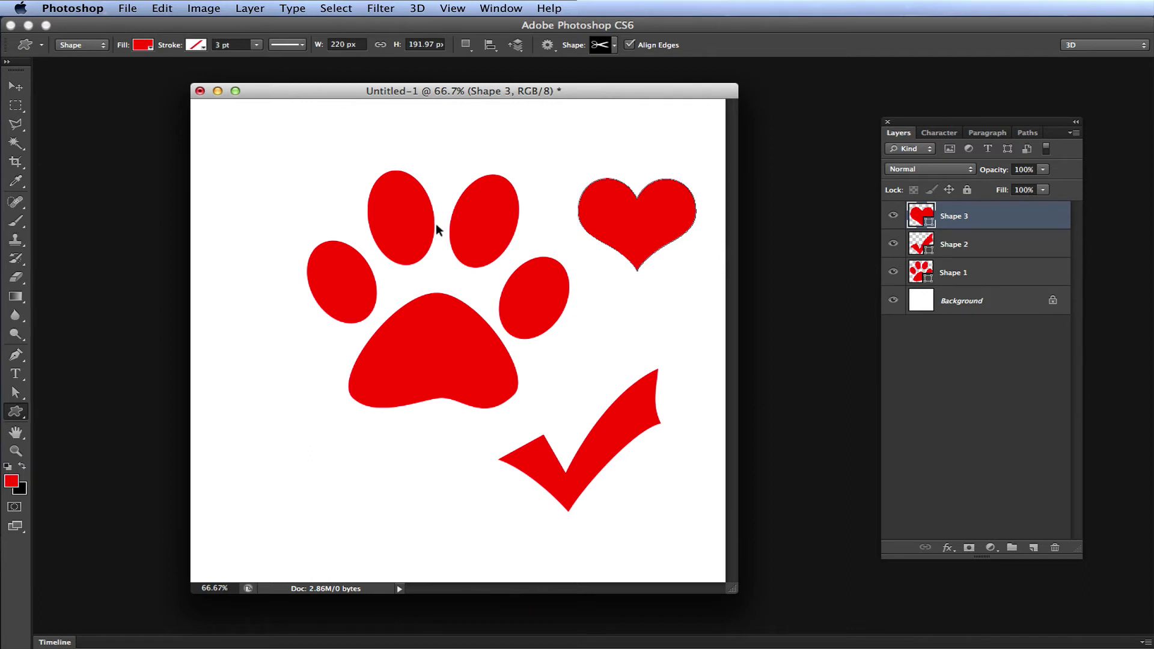
pyautogui.hotkey('ctrl', 'z')
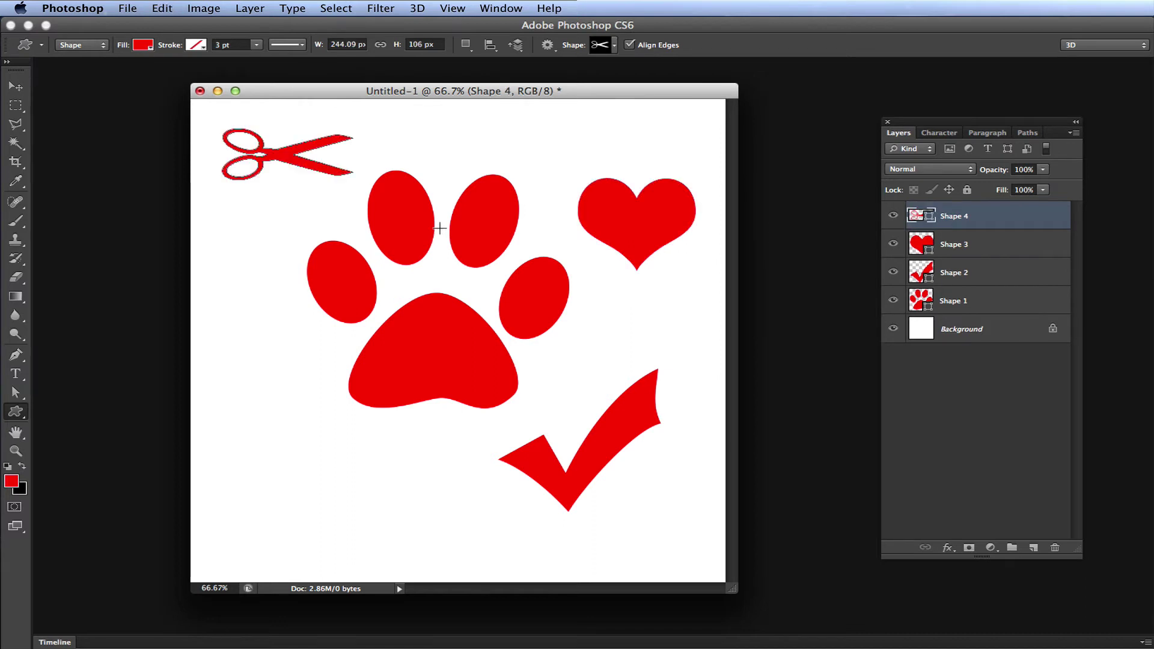
pyautogui.hotkey('ctrl', 'z')
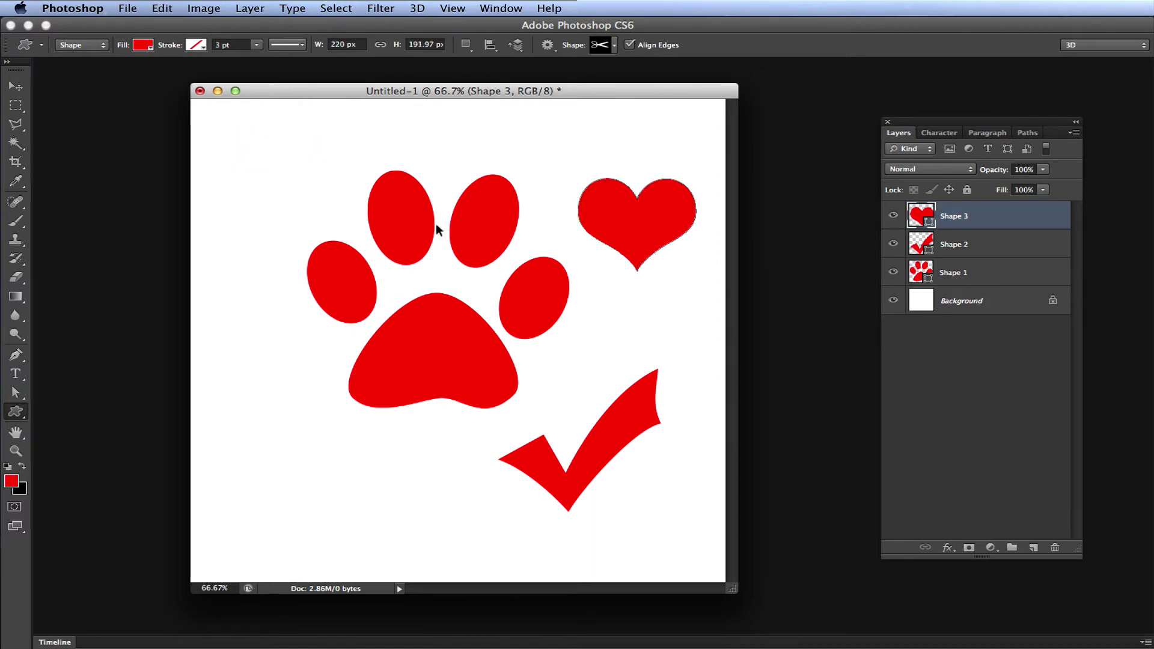
pyautogui.hotkey('ctrl', 'z')
pyautogui.hotkey('ctrl', 'z')
pyautogui.hotkey('ctrl', 'z')
pyautogui.hotkey('ctrl', 'z')
pyautogui.hotkey('ctrl', 'z')
pyautogui.hotkey('ctrl', 'z')
pyautogui.hotkey('ctrl', 'z')
pyautogui.hotkey('ctrl', 'z')
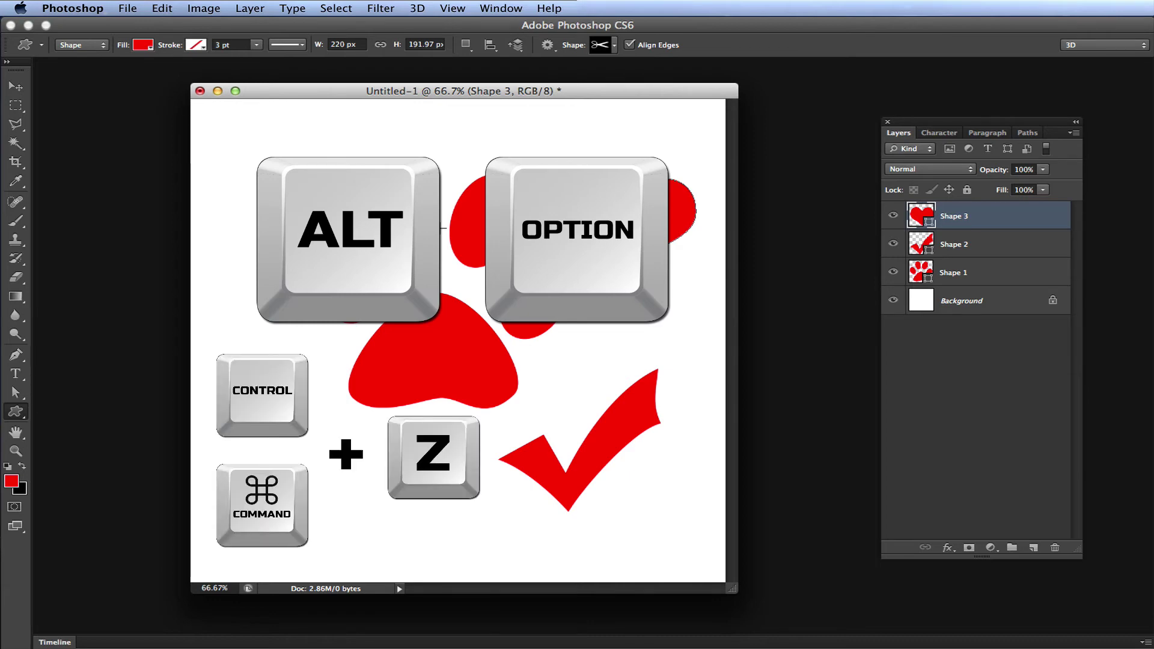
# Redraw the scissors at top left, undo them, then step back once more to remove the heart.
pyautogui.moveTo(221, 128); pyautogui.dragTo(353, 181)
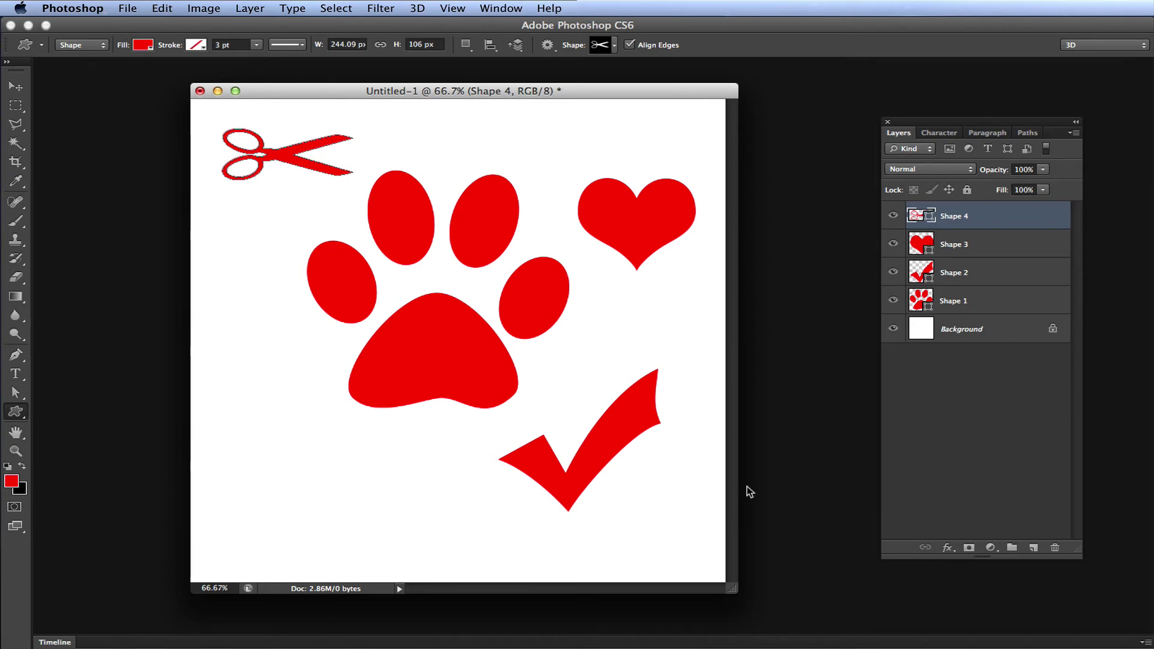
pyautogui.press('super+z')
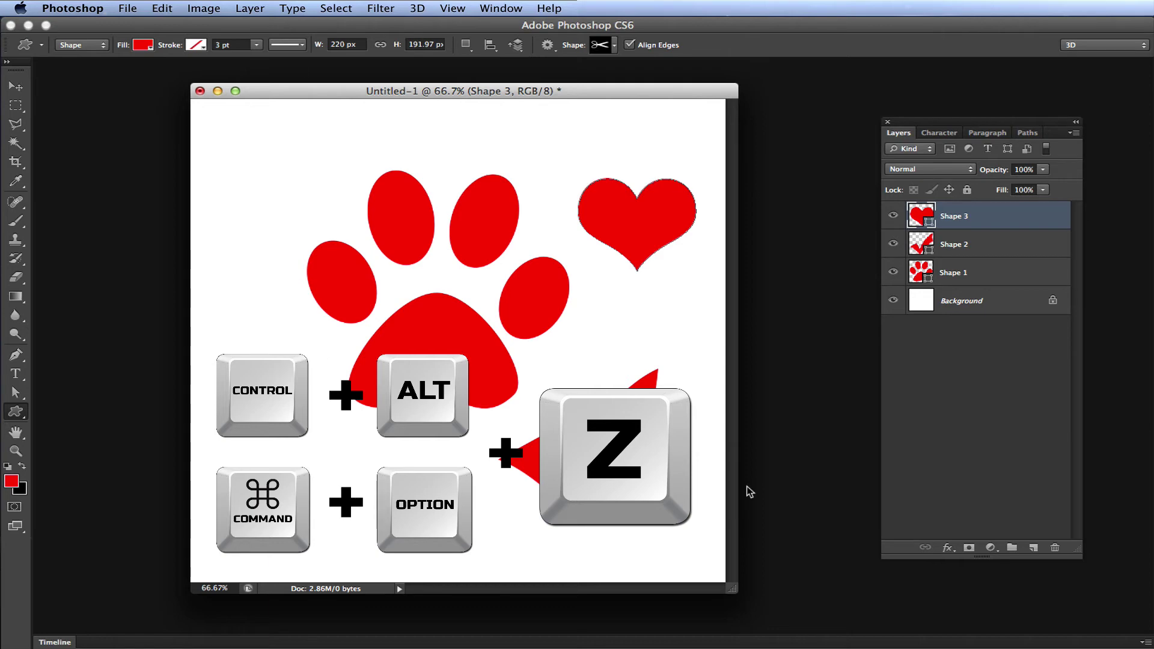
pyautogui.press('super+alt+z')
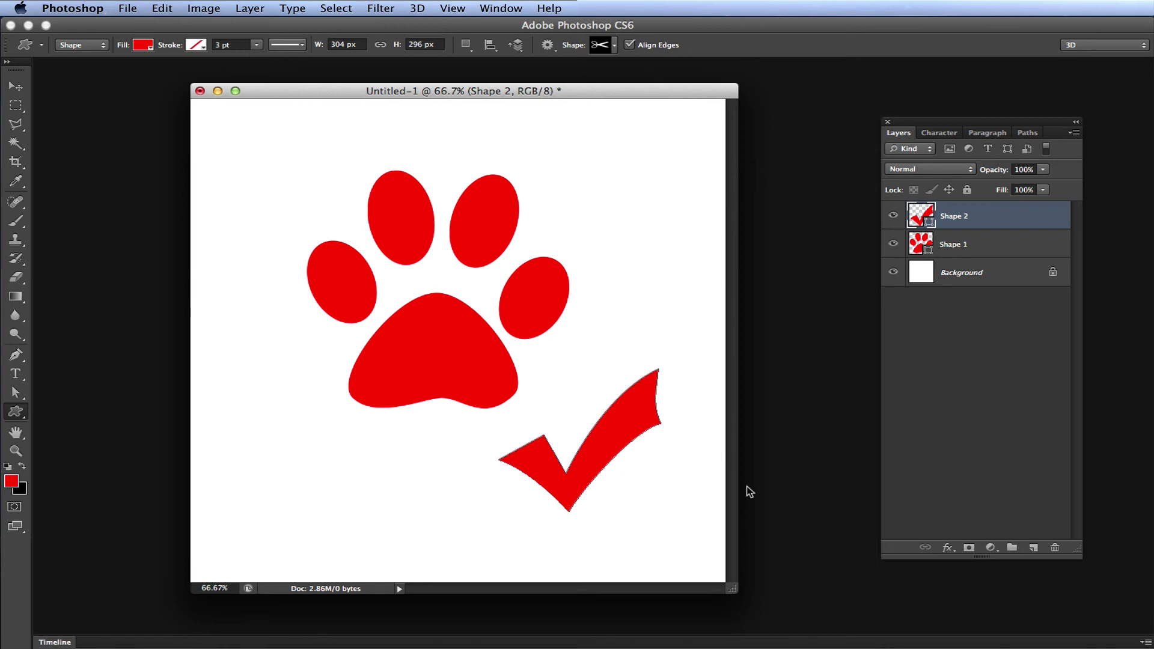
pyautogui.press('super+z')
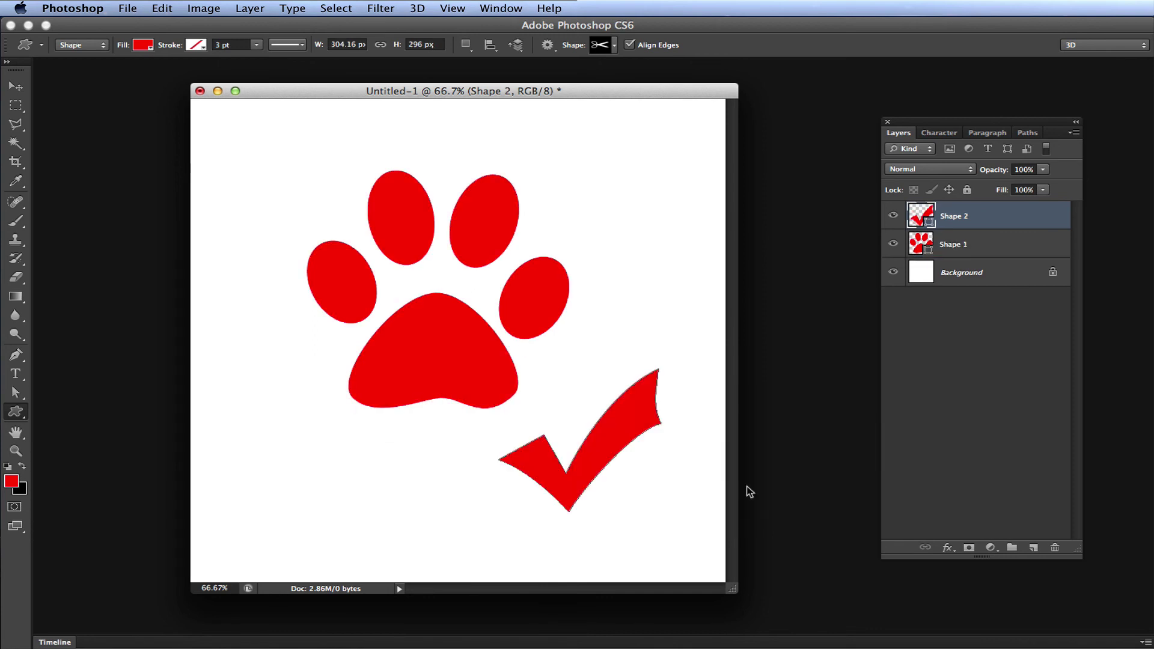
pyautogui.hotkey('ctrl', 'shift', 'z')
pyautogui.hotkey('ctrl', 'z')
pyautogui.hotkey('ctrl', 'shift', 'z')
pyautogui.hotkey('ctrl', 'z')
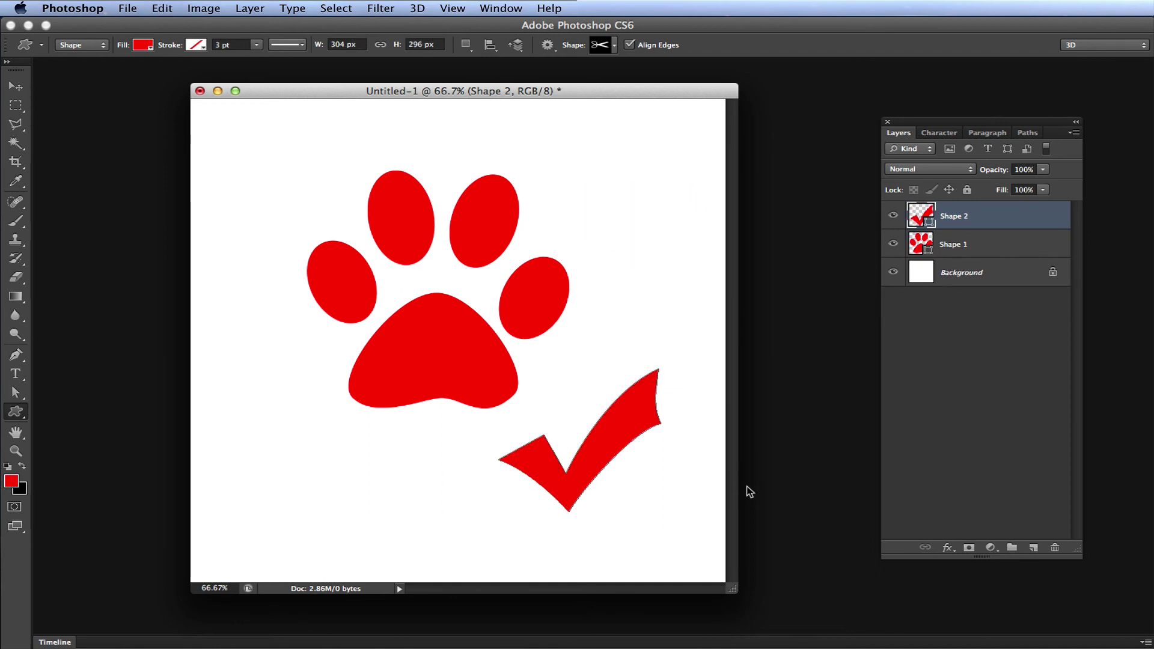